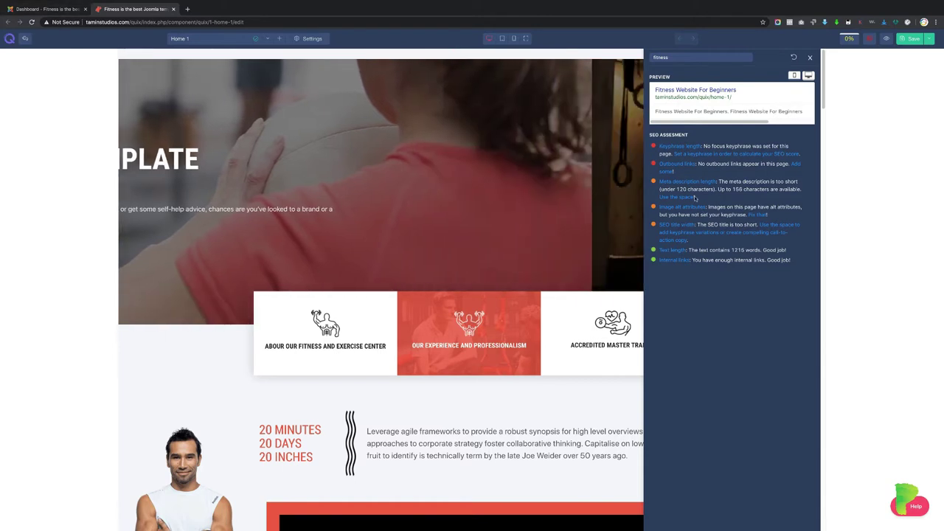
Step: Switch to the Quix Dashboard tab to review Recent Pages SEO scores and image status
{"action": "left_click", "coordinate": [59, 8]}
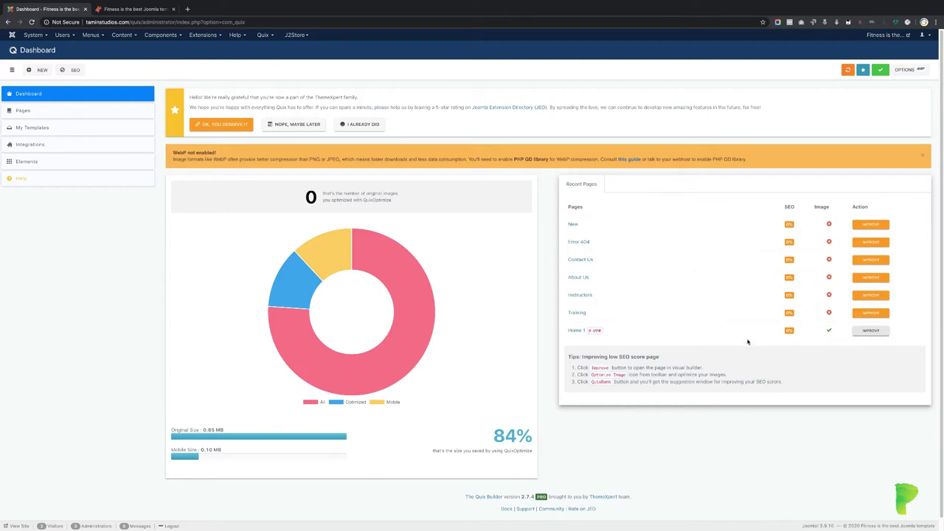
Step: Switch back to the Home 1 page builder tab showing its SEO assessment
{"action": "left_click", "coordinate": [118, 9]}
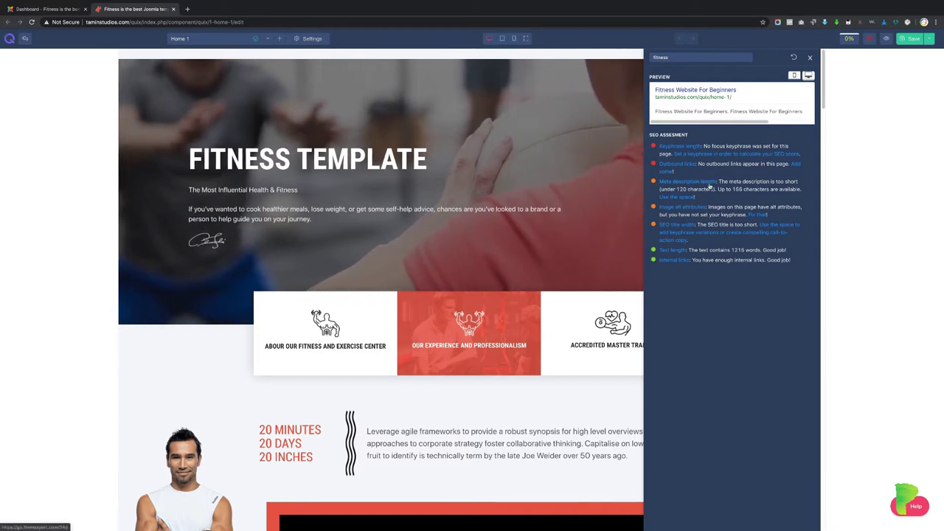
Step: In Seo Settings, append pasted copies of 'Fitness Website For Beginners.' to the SEO Desc and apply
{"action": "left_click", "coordinate": [309, 39]}
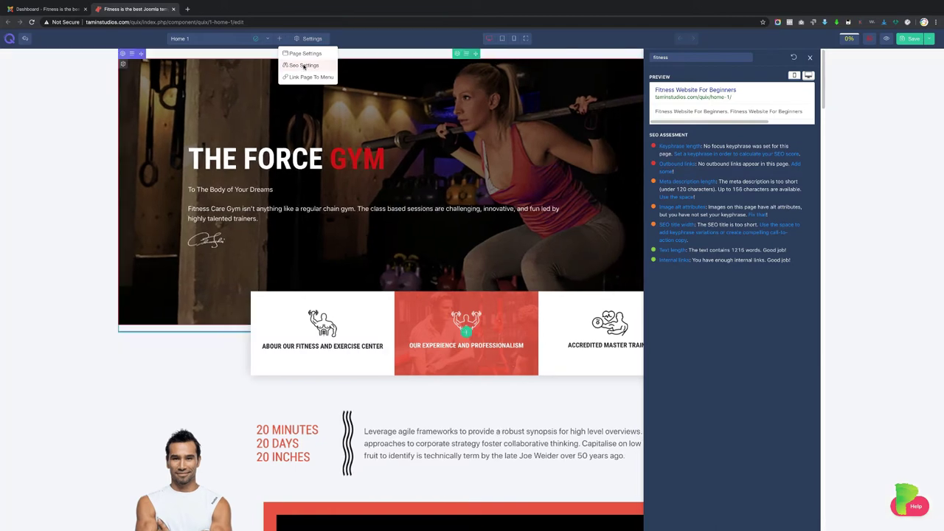
{"action": "left_click", "coordinate": [310, 65]}
{"action": "left_click_drag", "start_coordinate": [492, 183], "coordinate": [368, 149]}
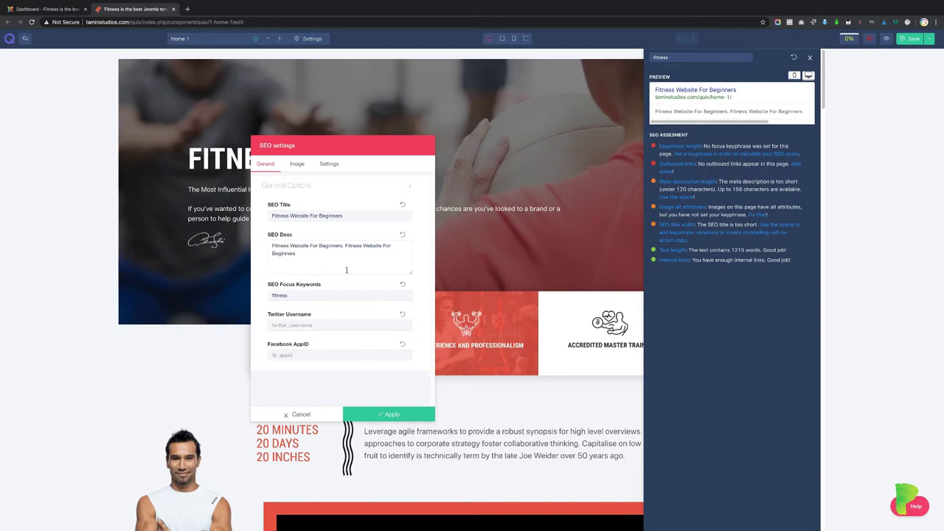
{"action": "left_click_drag", "start_coordinate": [346, 270], "coordinate": [259, 249]}
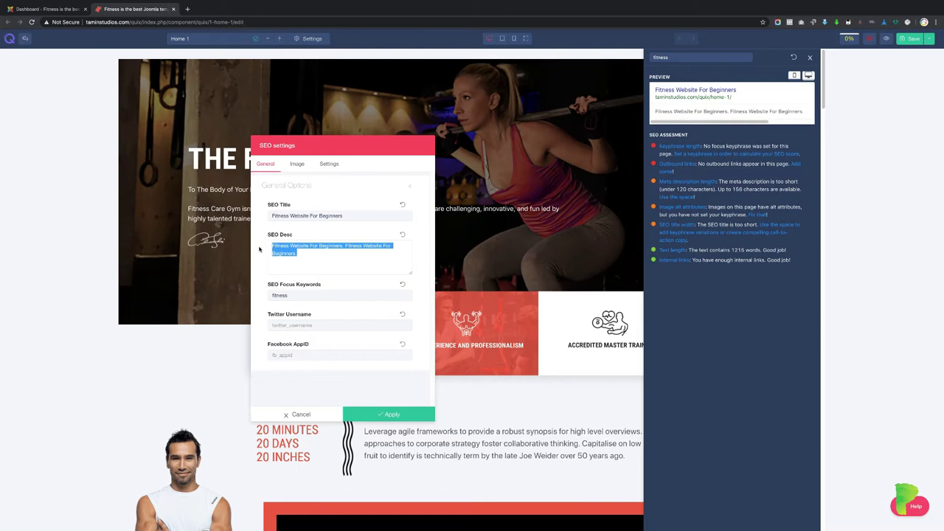
{"action": "left_click", "coordinate": [303, 260]}
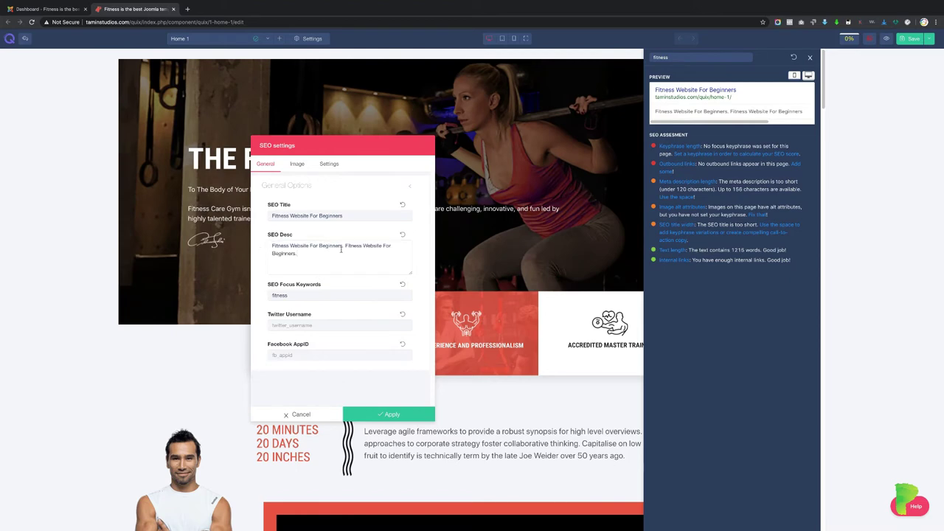
{"action": "type", "text": "Fitness Website For Beginners. Fitness Website For Beginners."}
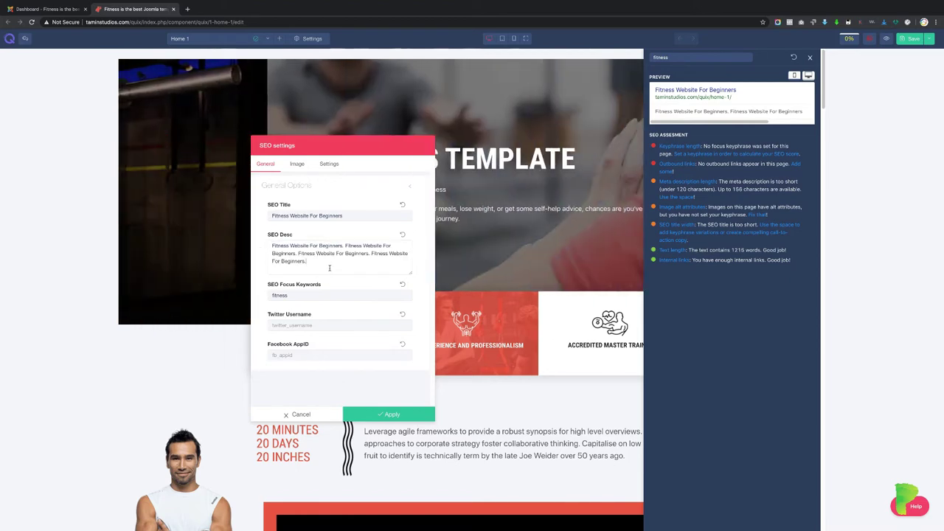
{"action": "type", "text": "Fitness Website For Beginners. Fitness Website For Beginners."}
{"action": "type", "text": "Fitness Website For Beginners. Fitness Website For Beginners."}
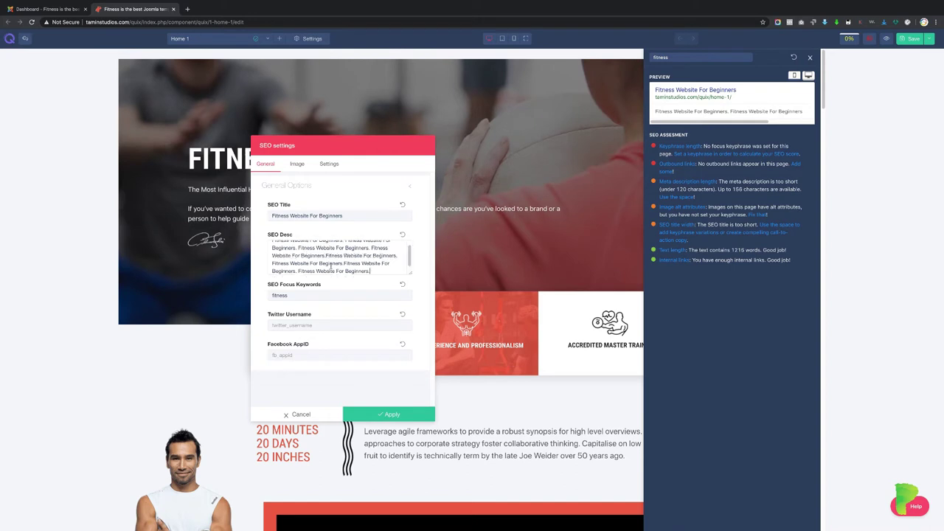
{"action": "scroll", "coordinate": [408, 258], "scroll_direction": "down", "scroll_amount": 2}
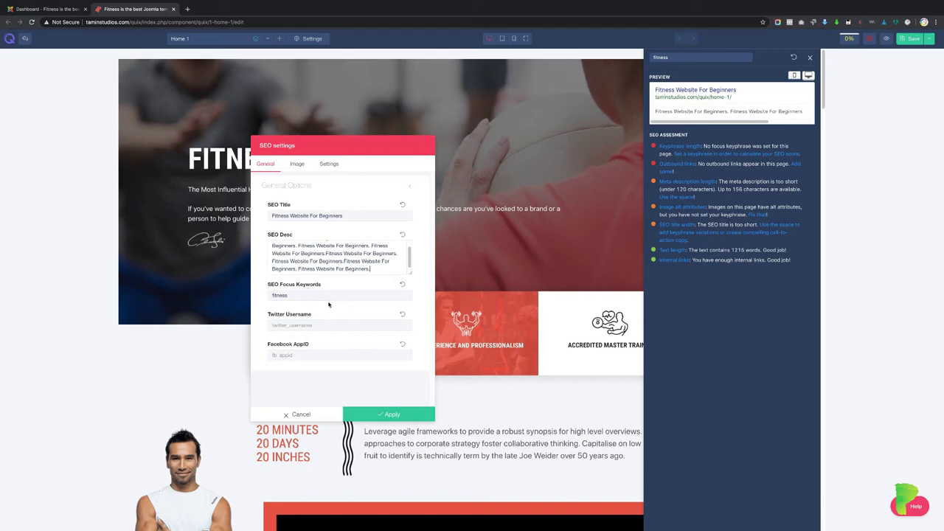
{"action": "left_click", "coordinate": [389, 415]}
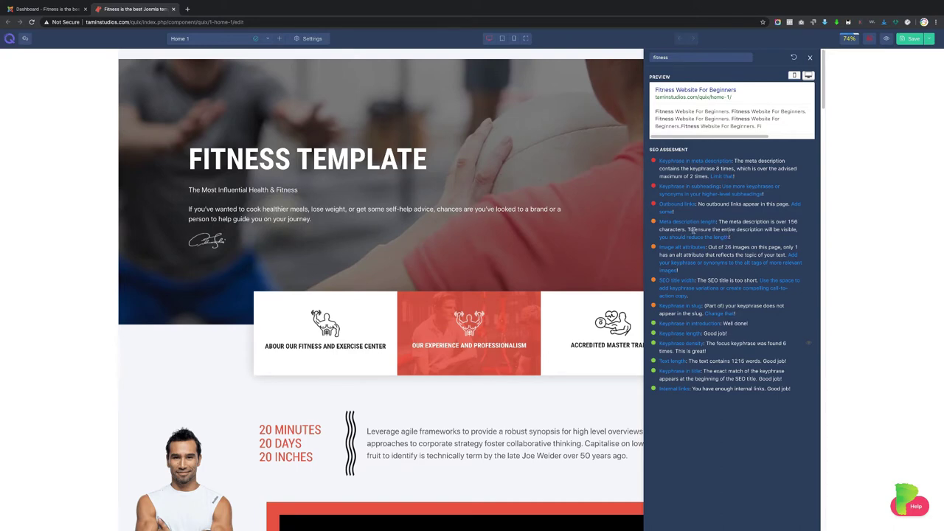
Step: Delete the excess end of the Home 1 SEO description and apply the change
{"action": "left_click", "coordinate": [295, 40]}
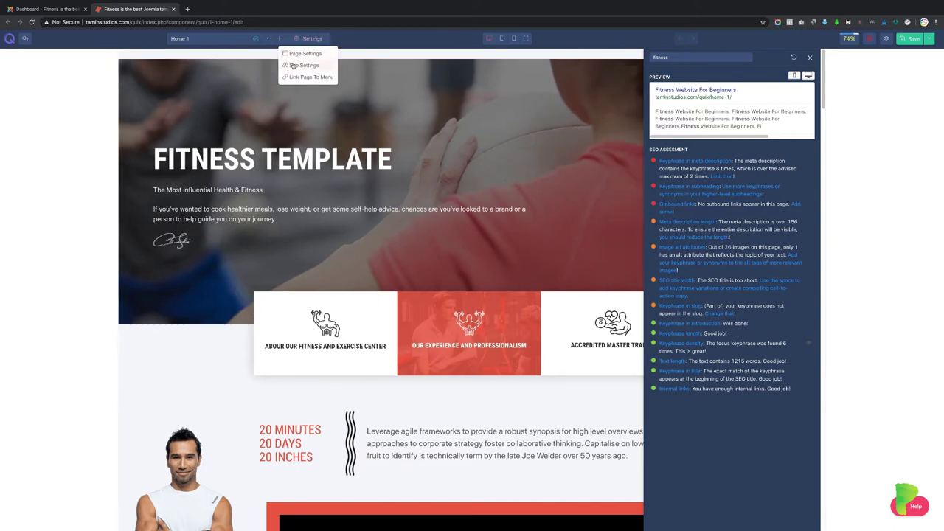
{"action": "left_click", "coordinate": [292, 65]}
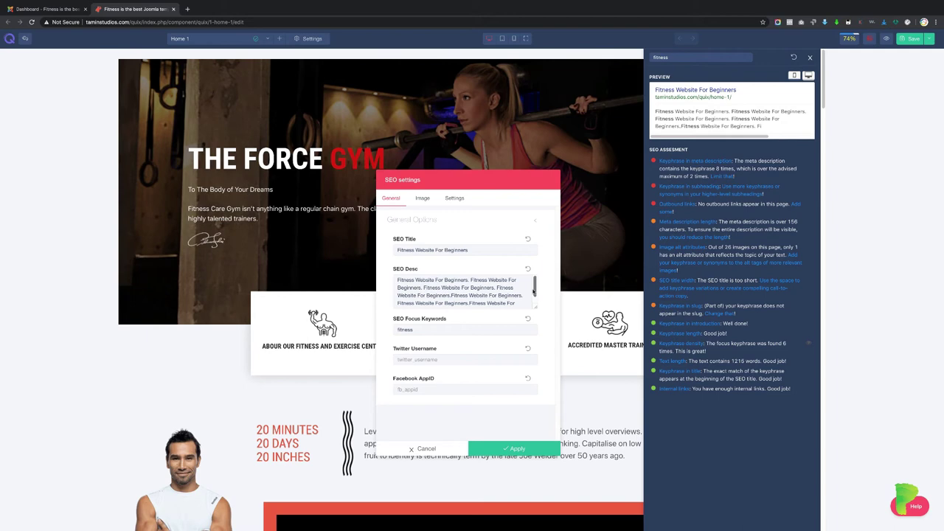
{"action": "left_click_drag", "start_coordinate": [534, 290], "coordinate": [536, 301]}
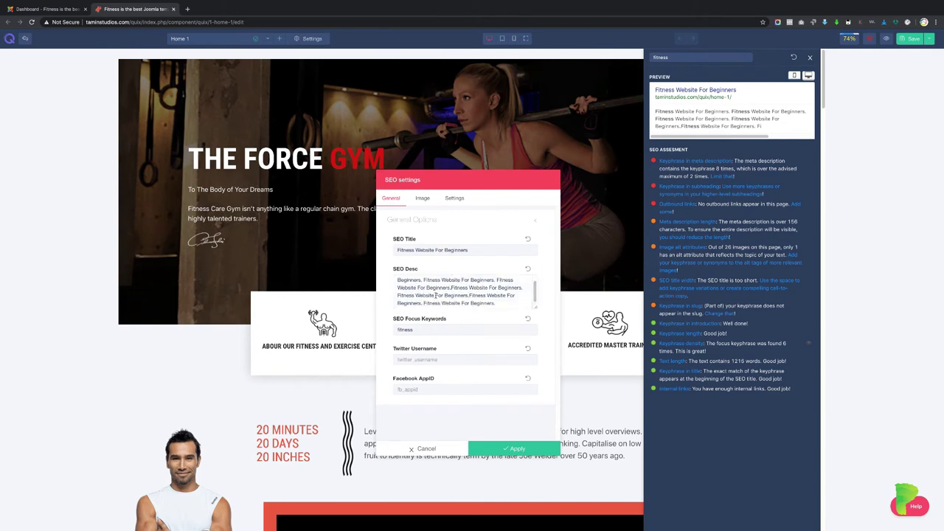
{"action": "left_click_drag", "start_coordinate": [436, 295], "coordinate": [469, 312]}
{"action": "key", "text": "BackSpace"}
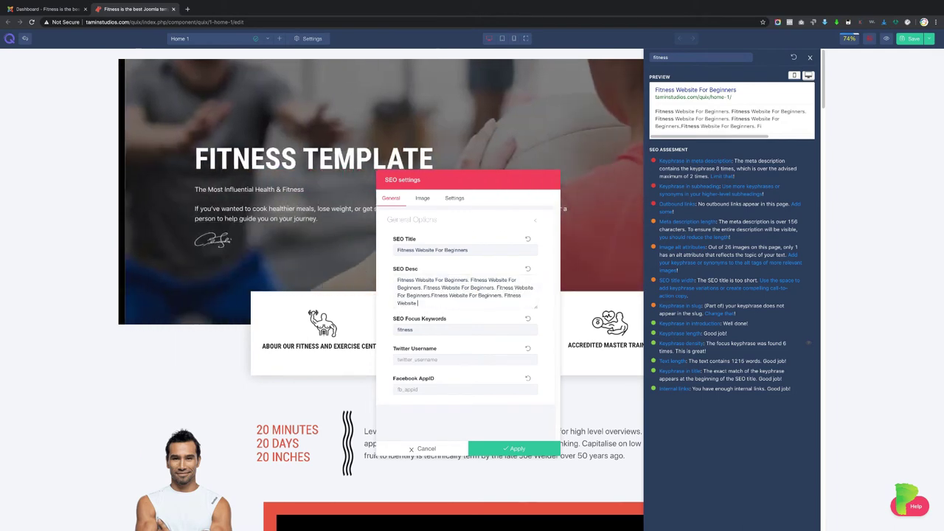
{"action": "left_click", "coordinate": [514, 450]}
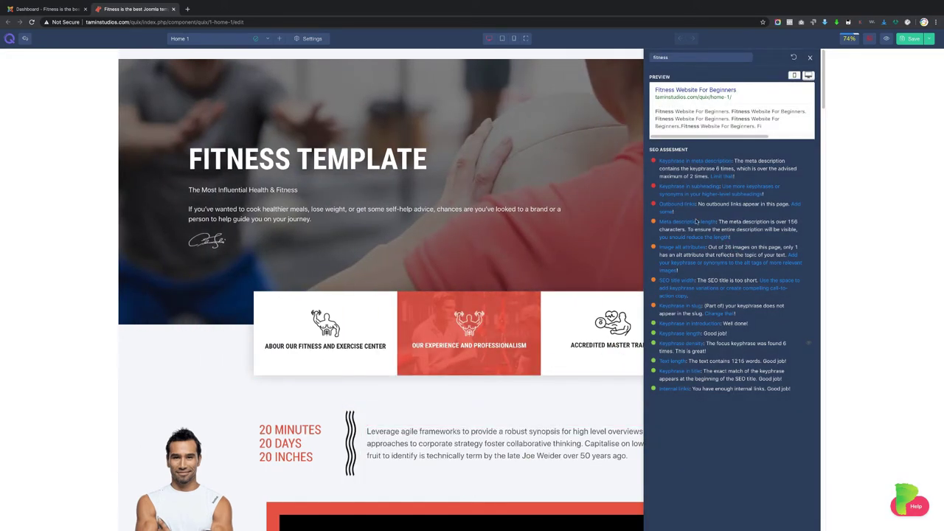
Step: Reopen Seo Settings and delete the trailing 'Fitness Website' fragment from the description
{"action": "left_click", "coordinate": [312, 38]}
{"action": "left_click", "coordinate": [298, 67]}
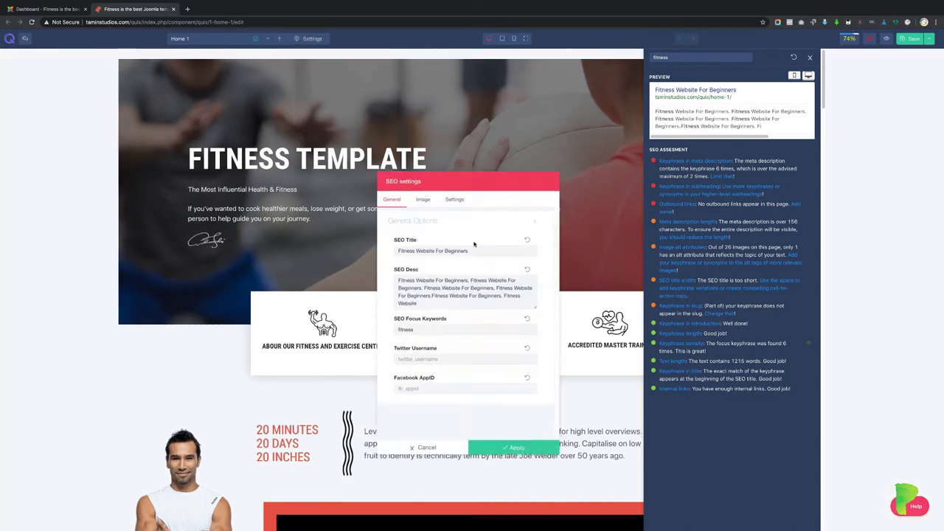
{"action": "left_click_drag", "start_coordinate": [418, 303], "coordinate": [503, 295]}
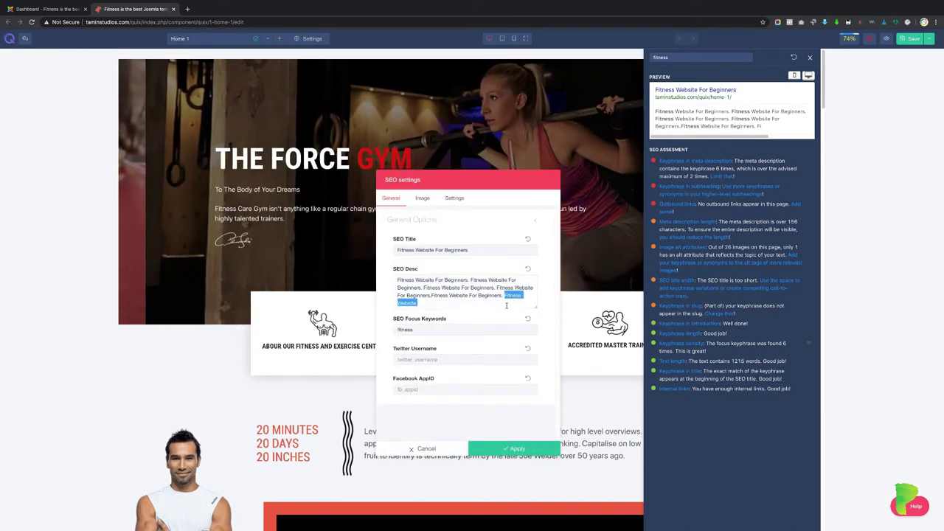
{"action": "key", "text": "BackSpace"}
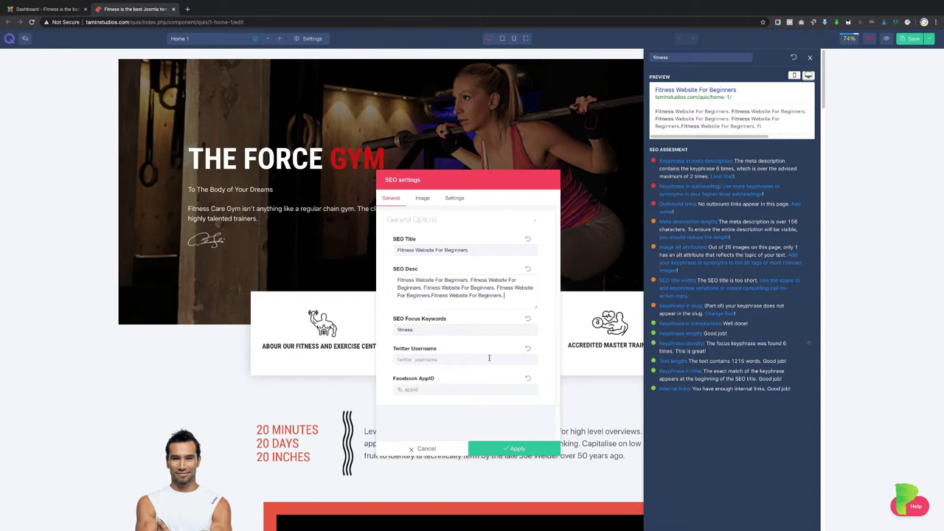
Step: Apply the shortened description for a 77% score, then reopen Seo Settings beside the assessment
{"action": "left_click", "coordinate": [520, 449]}
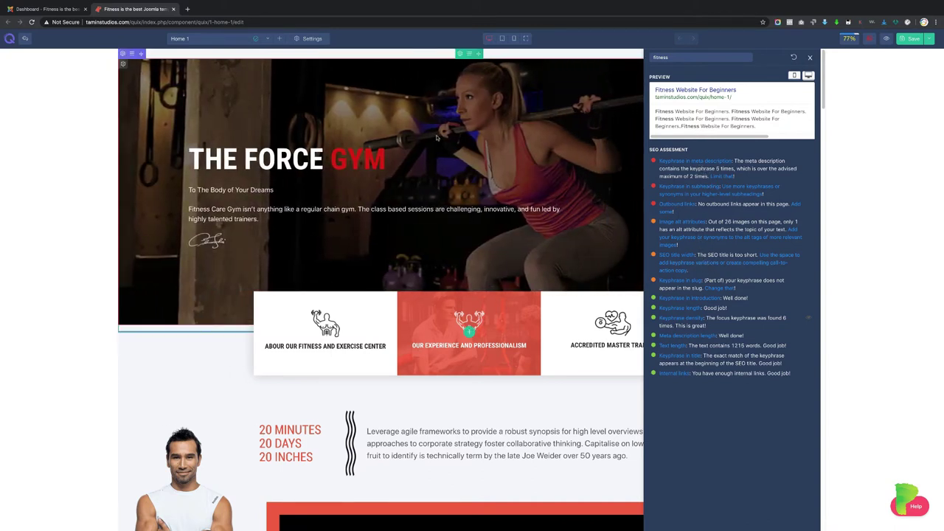
{"action": "left_click", "coordinate": [310, 38]}
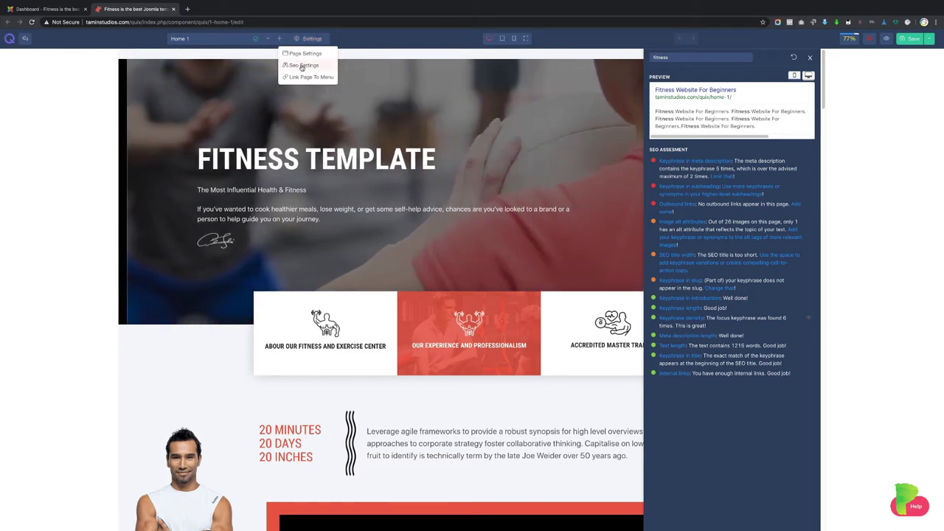
{"action": "left_click", "coordinate": [303, 65]}
{"action": "left_click_drag", "start_coordinate": [471, 179], "coordinate": [390, 171]}
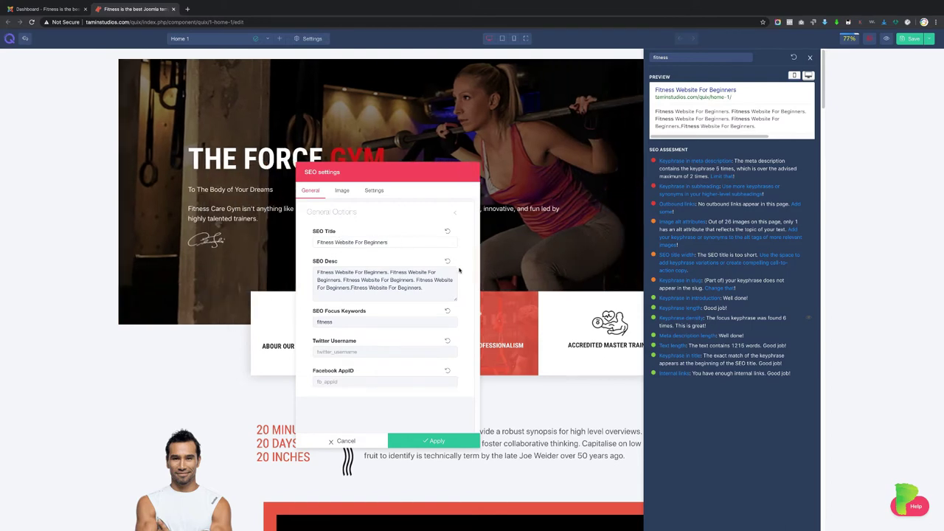
Step: Duplicate the SEO Title so 'Fitness Website For Beginners' appears twice, and apply for 79%
{"action": "left_click", "coordinate": [415, 244]}
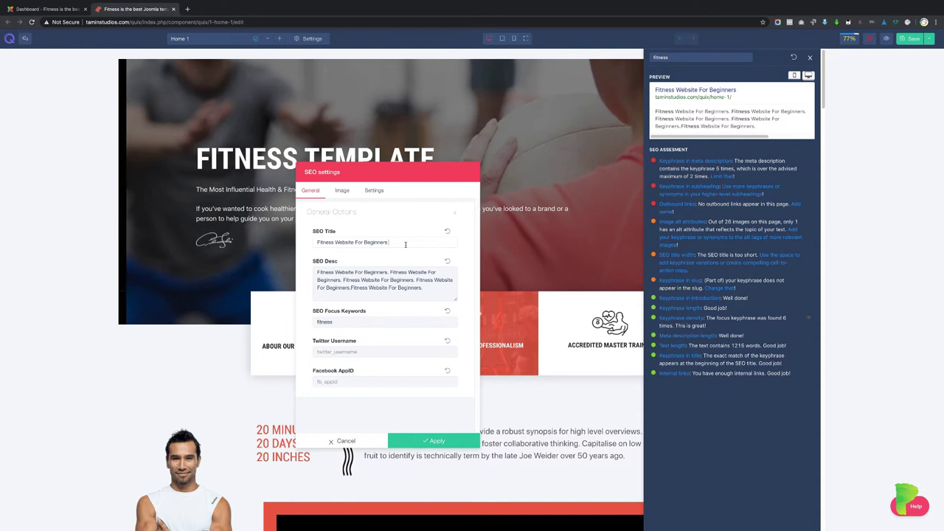
{"action": "left_click_drag", "start_coordinate": [390, 242], "coordinate": [332, 240]}
{"action": "triple_click", "coordinate": [318, 242]}
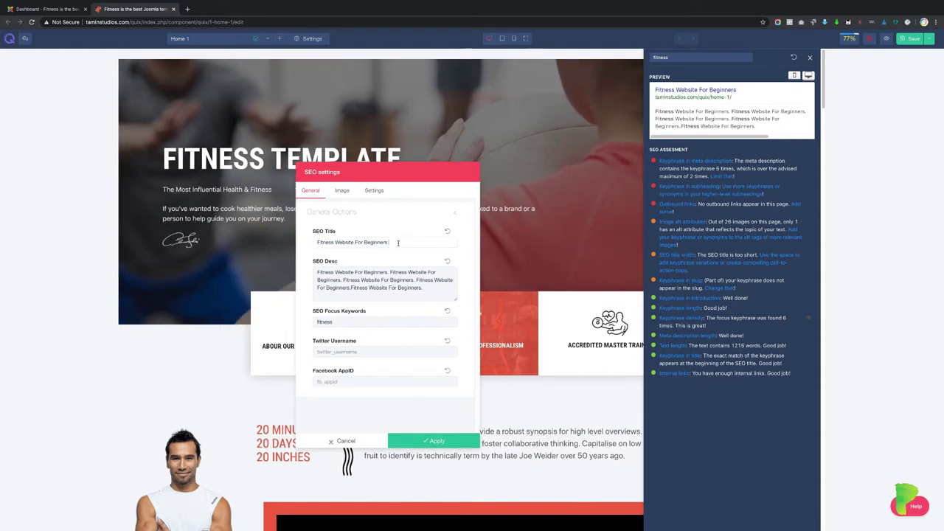
{"action": "key", "text": "ctrl+c"}
{"action": "key", "text": "End"}
{"action": "key", "text": "ctrl+v"}
{"action": "left_click", "coordinate": [443, 441]}
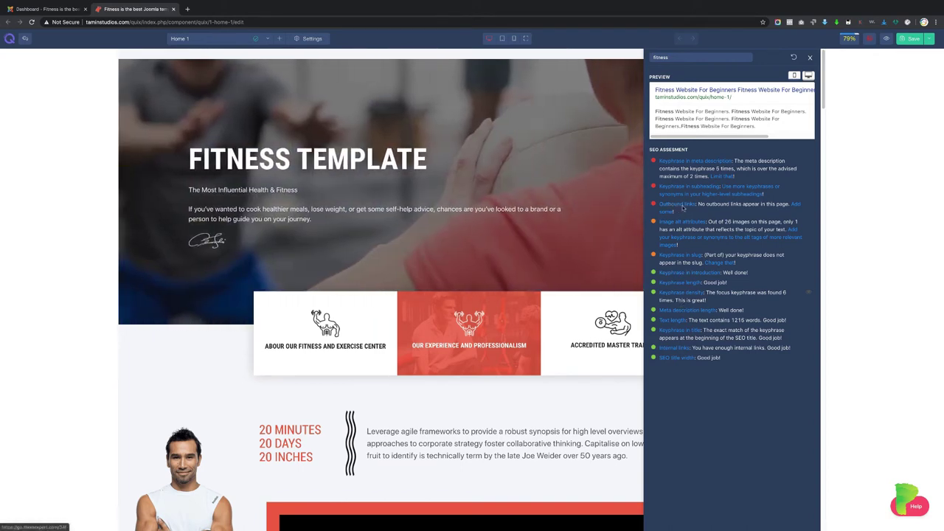
{"action": "scroll", "coordinate": [457, 354], "scroll_direction": "down", "scroll_amount": 3}
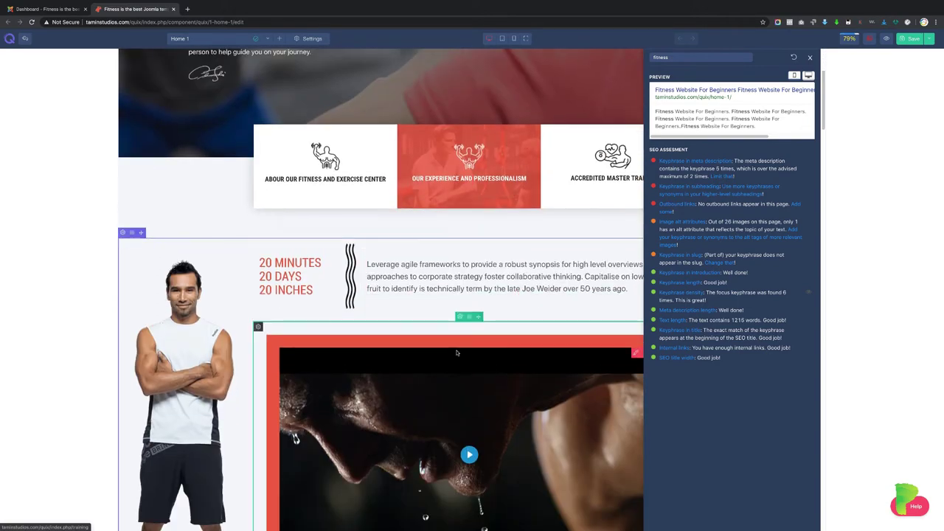
{"action": "scroll", "coordinate": [456, 353], "scroll_direction": "down", "scroll_amount": 5}
{"action": "scroll", "coordinate": [456, 352], "scroll_direction": "down", "scroll_amount": 3}
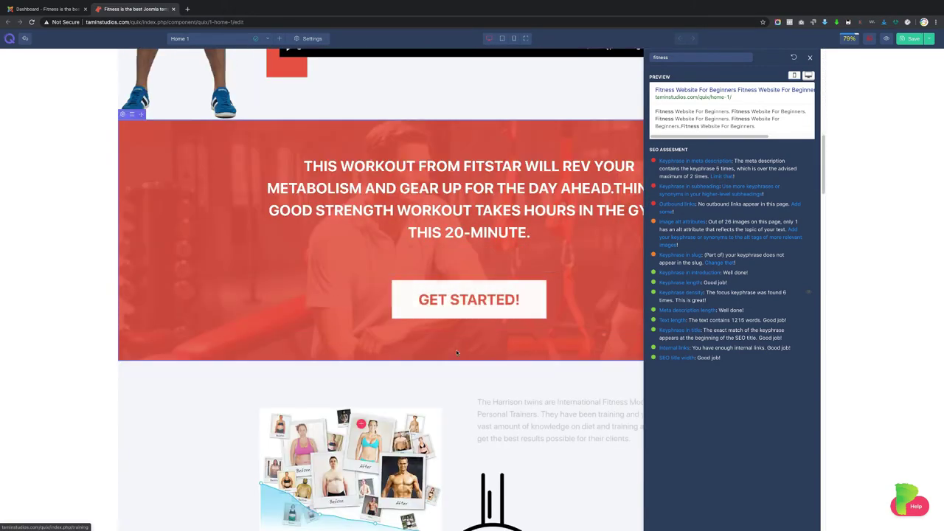
{"action": "scroll", "coordinate": [456, 353], "scroll_direction": "up", "scroll_amount": 10}
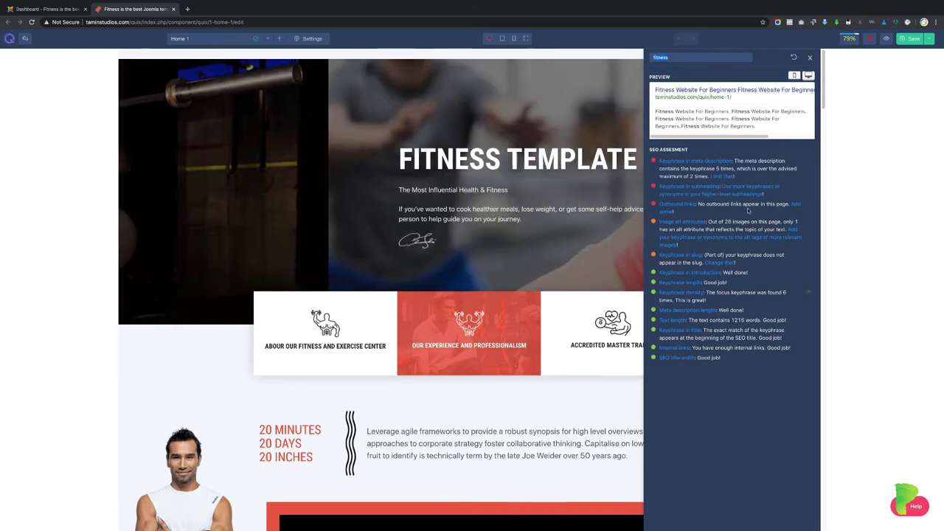
Step: Re-check SEO with focus keyphrase 'fitness' and show the desktop search preview
{"action": "key", "text": "BackSpace"}
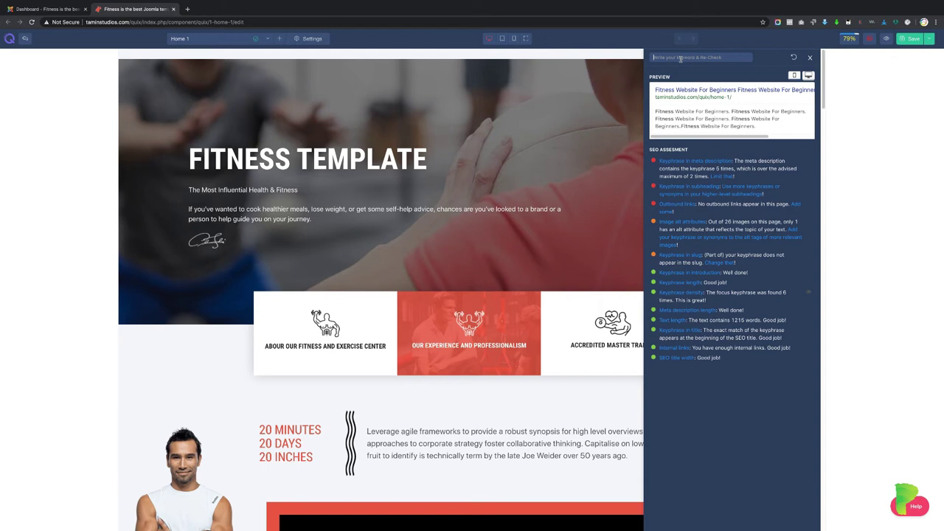
{"action": "type", "text": "fitness"}
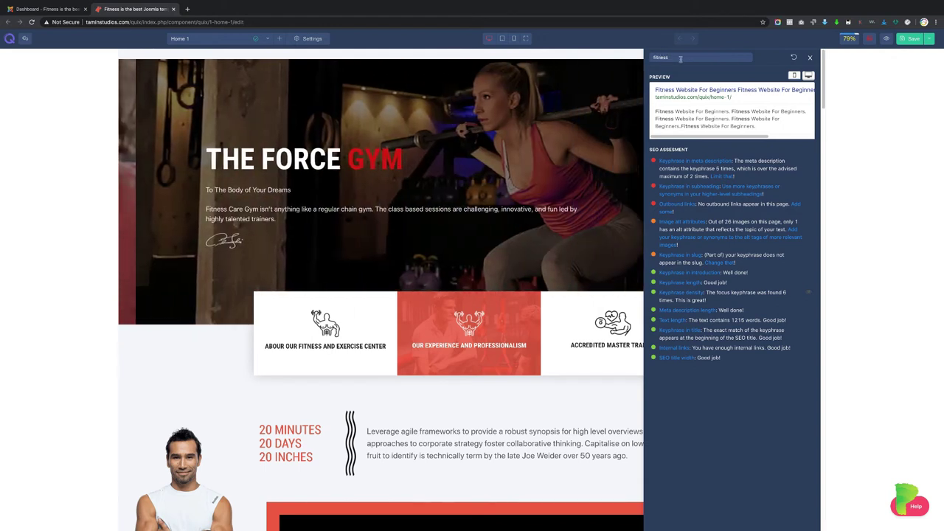
{"action": "left_click", "coordinate": [792, 57]}
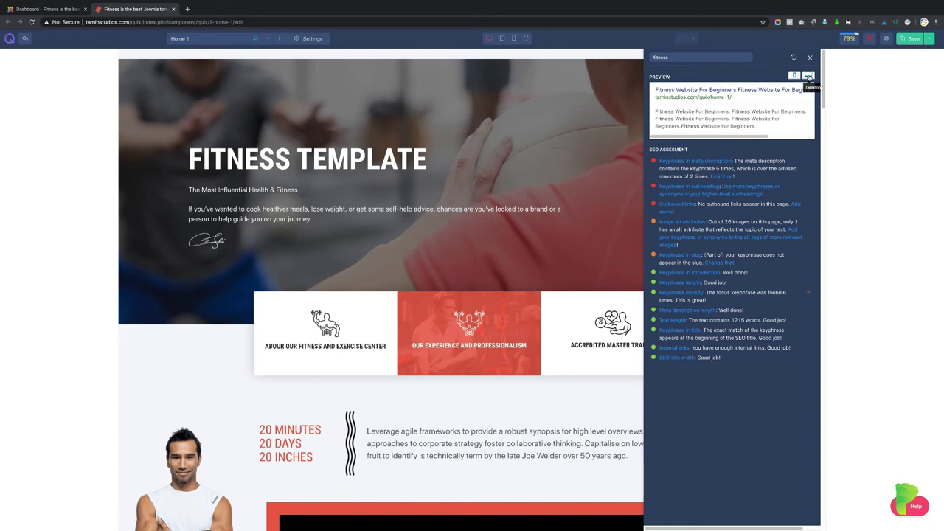
{"action": "left_click", "coordinate": [808, 76]}
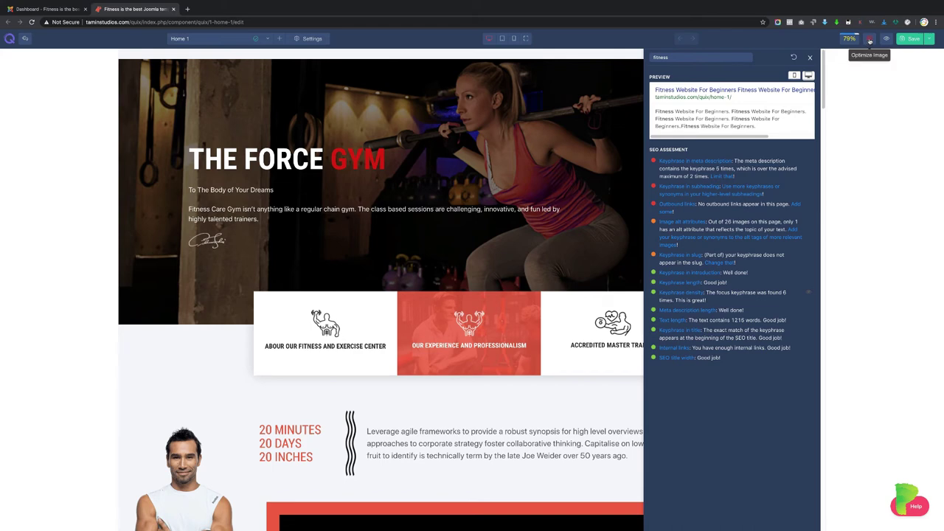
Step: Re-optimize all of Home 1's JPG images from the Image Optimization dialog
{"action": "left_click", "coordinate": [870, 40]}
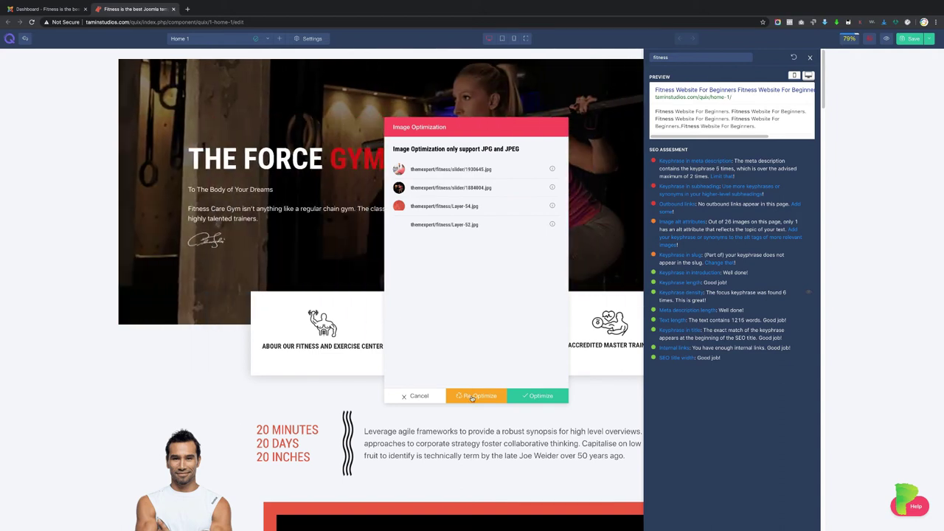
{"action": "left_click", "coordinate": [476, 396]}
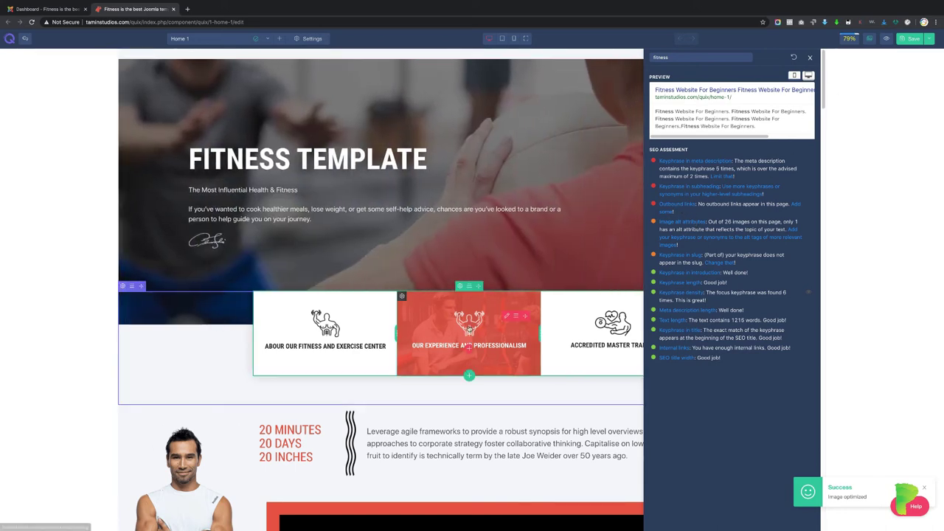
{"action": "scroll", "coordinate": [470, 329], "scroll_direction": "down", "scroll_amount": 1}
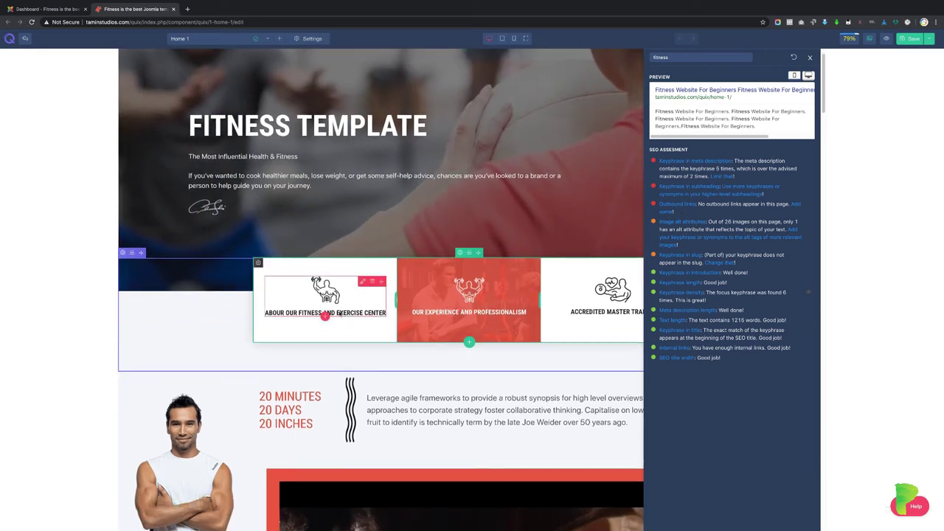
{"action": "left_click", "coordinate": [363, 281]}
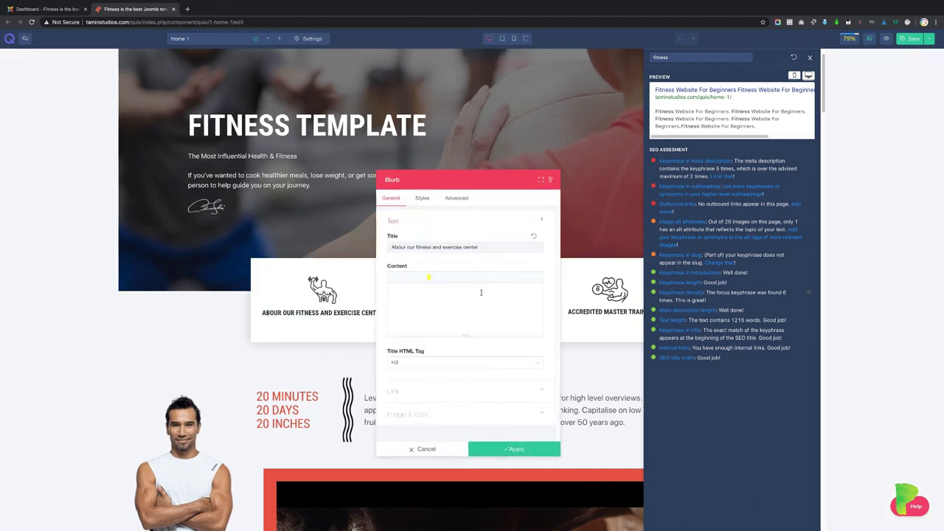
{"action": "left_click", "coordinate": [423, 198]}
{"action": "left_click", "coordinate": [391, 198]}
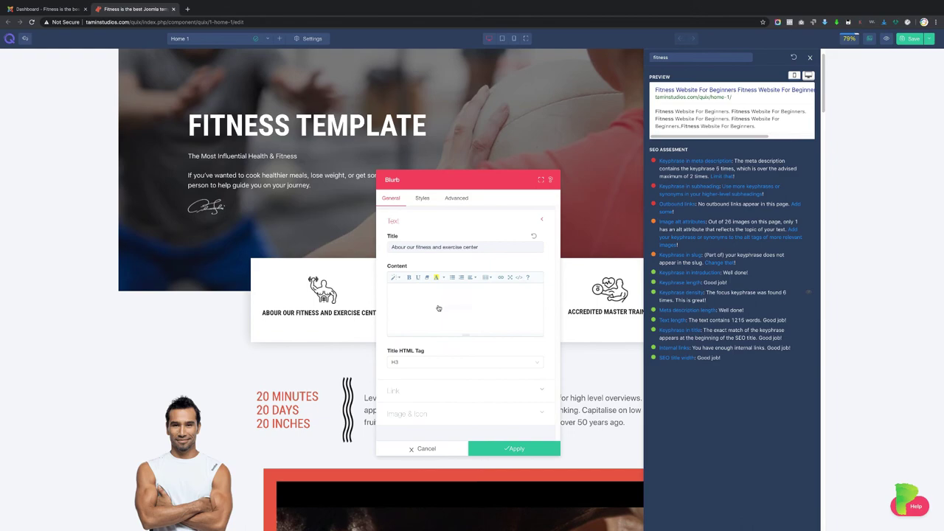
{"action": "left_click", "coordinate": [424, 448]}
{"action": "scroll", "coordinate": [470, 310], "scroll_direction": "down", "scroll_amount": 10}
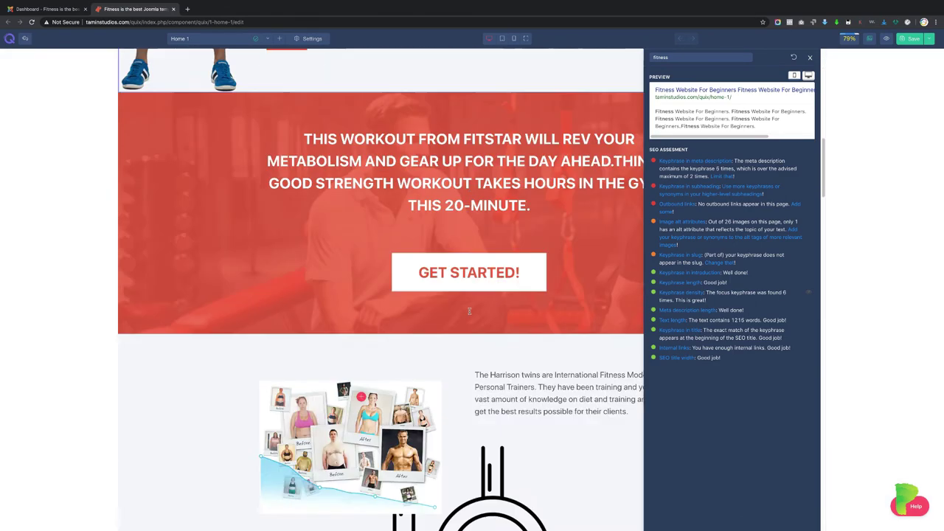
{"action": "scroll", "coordinate": [469, 311], "scroll_direction": "down", "scroll_amount": 10}
{"action": "scroll", "coordinate": [470, 313], "scroll_direction": "down", "scroll_amount": 3}
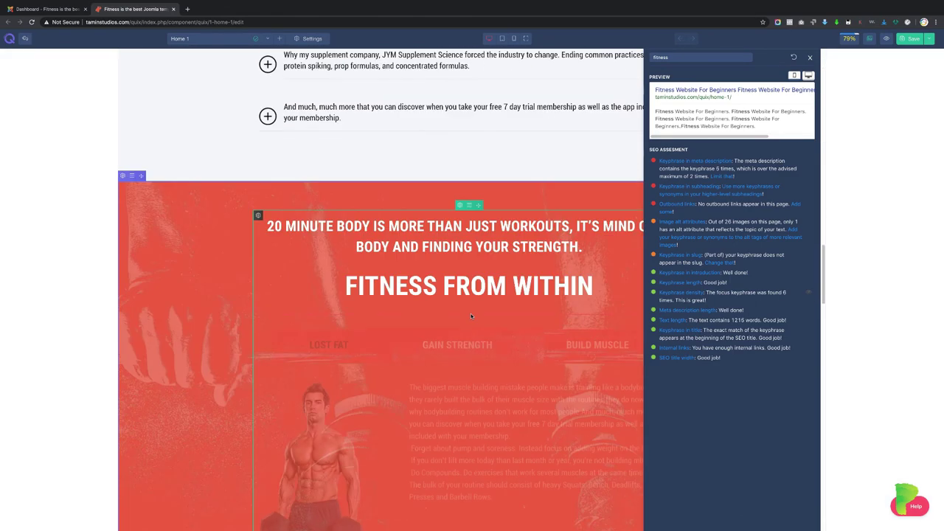
{"action": "scroll", "coordinate": [471, 314], "scroll_direction": "down", "scroll_amount": 1}
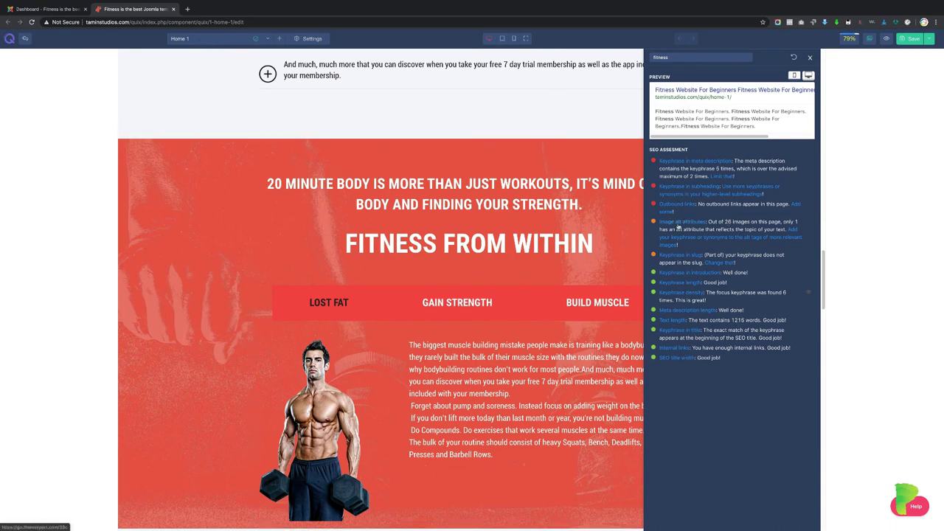
{"action": "scroll", "coordinate": [686, 258], "scroll_direction": "up", "scroll_amount": 20}
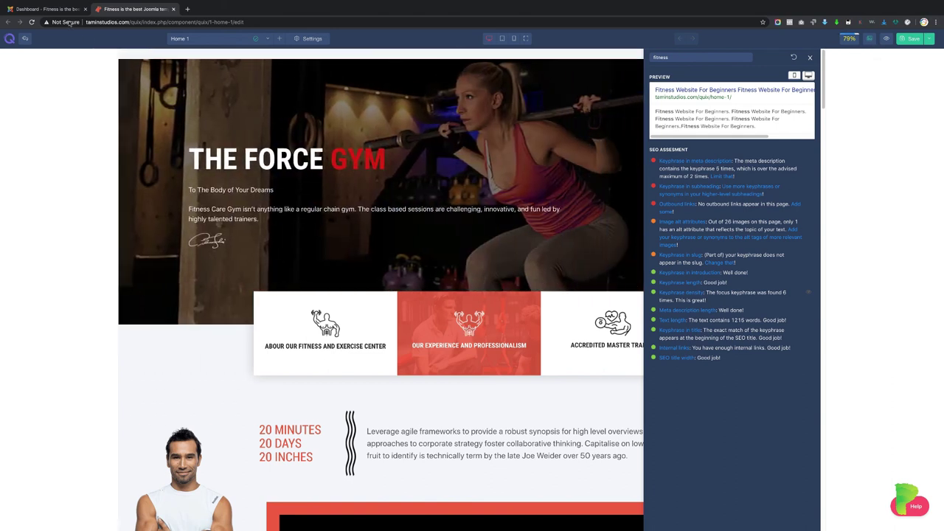
Step: Switch to the Quix Dashboard to confirm Home 1 at 79% SEO with images passing
{"action": "left_click", "coordinate": [50, 9]}
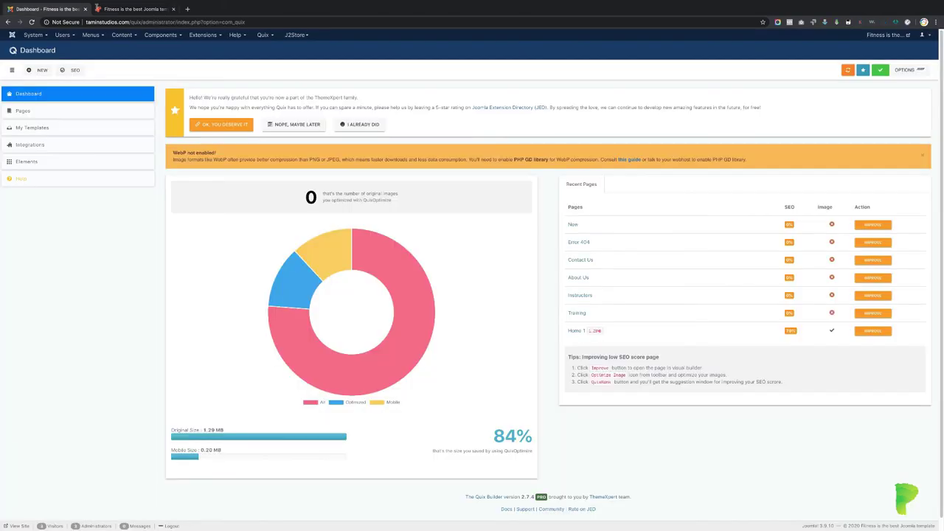
Step: Switch back to the Home 1 editor, its SEO assessment still at 79%
{"action": "left_click", "coordinate": [136, 10]}
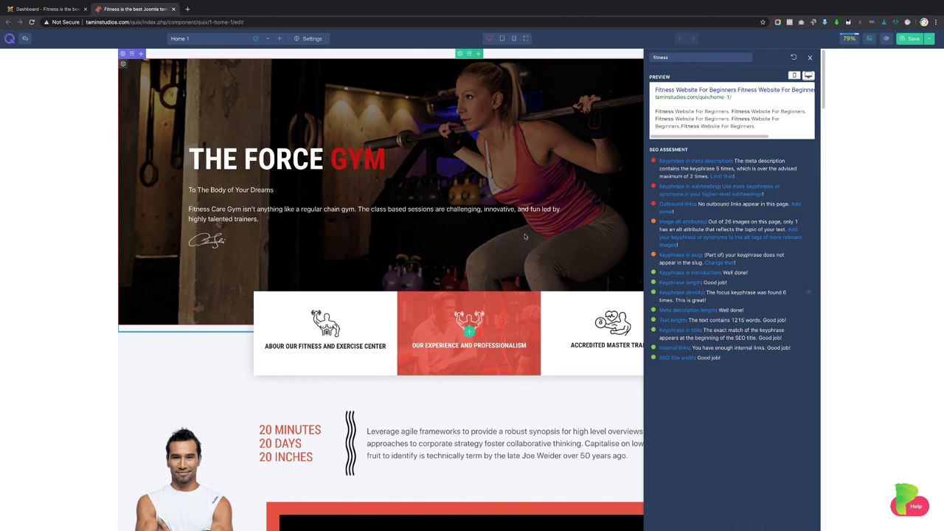